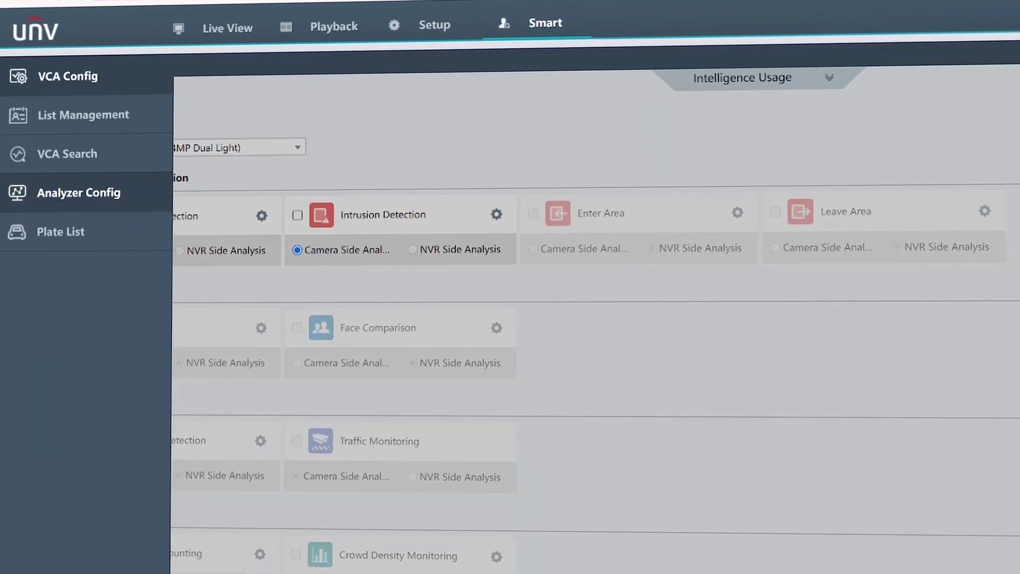
Step: Open the Analyzer Config page under Smart
{"action": "left_click", "coordinate": [61, 193]}
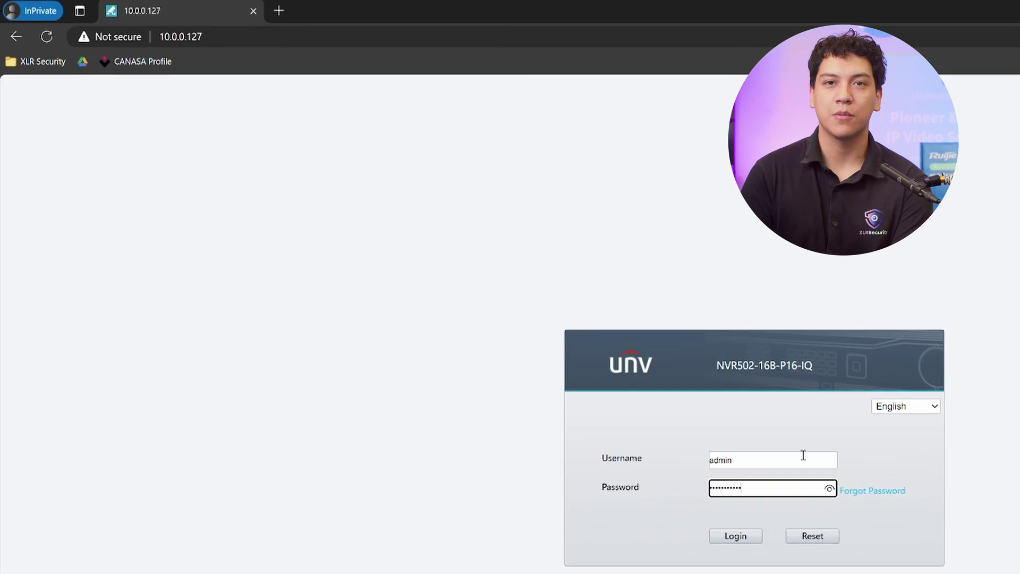
Step: Log in and enlarge camera D1's live parking-lot feed to fill the view
{"action": "key", "text": "Return"}
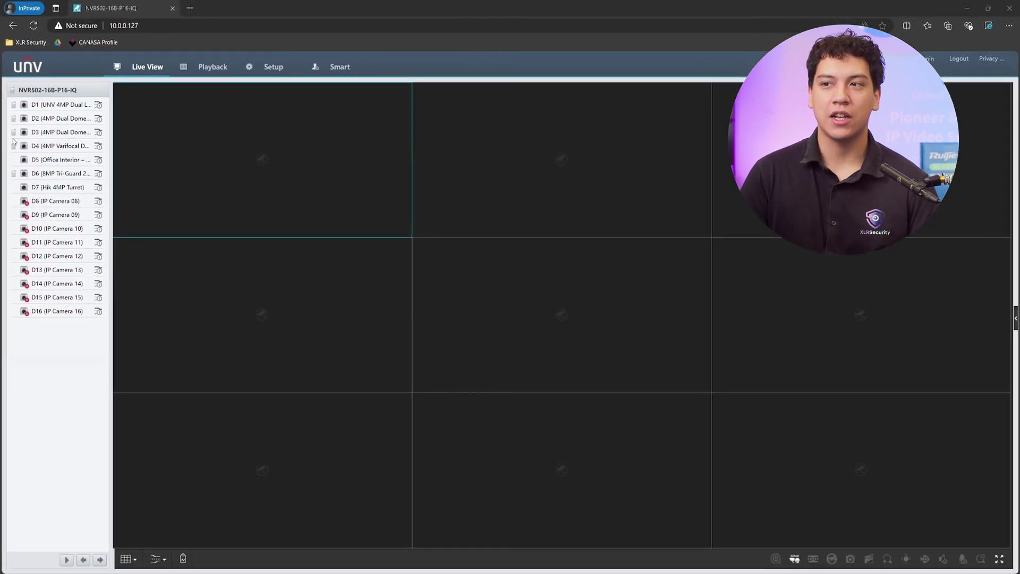
{"action": "double_click", "coordinate": [59, 104]}
{"action": "double_click", "coordinate": [240, 154]}
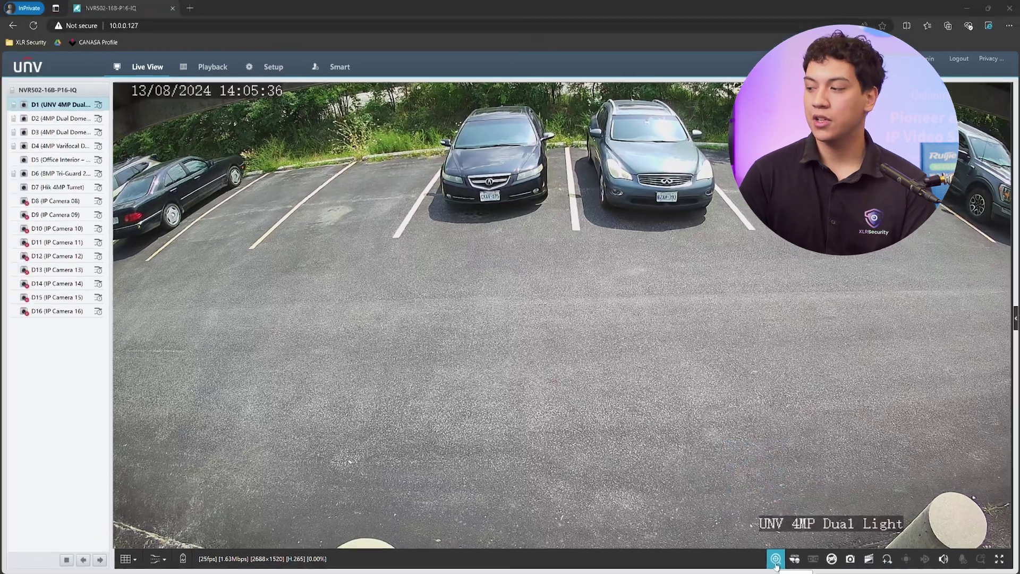
Step: Run an AcuSearch on the black sedan boxed in D1's live feed
{"action": "left_click", "coordinate": [771, 562]}
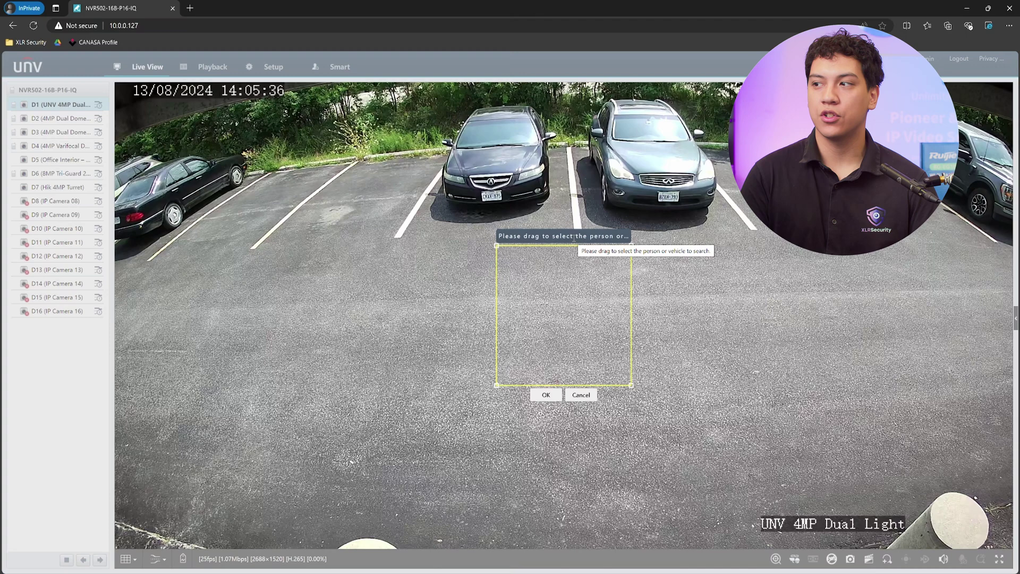
{"action": "left_click_drag", "start_coordinate": [420, 85], "coordinate": [568, 249]}
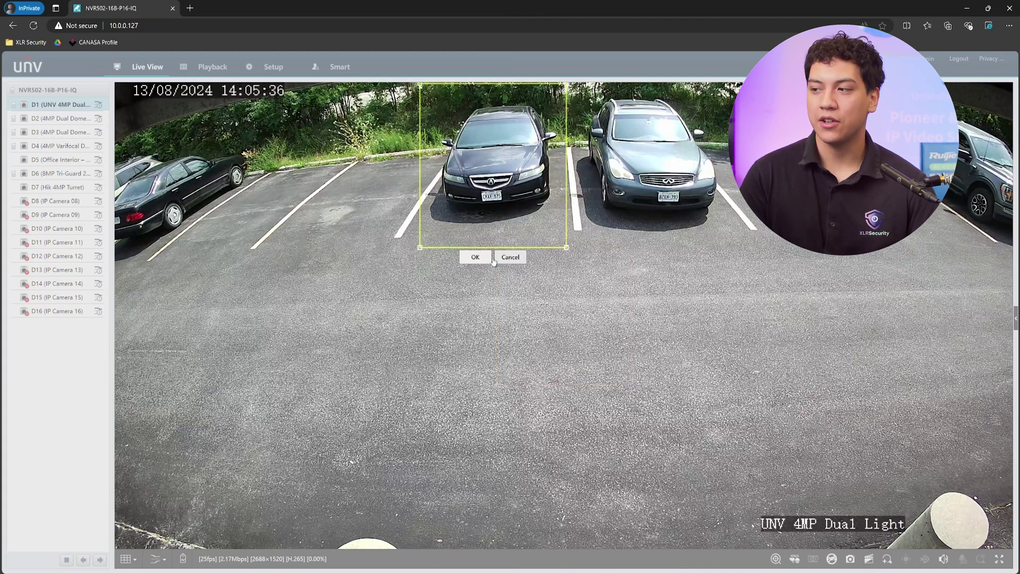
{"action": "left_click", "coordinate": [475, 257]}
{"action": "left_click", "coordinate": [475, 259]}
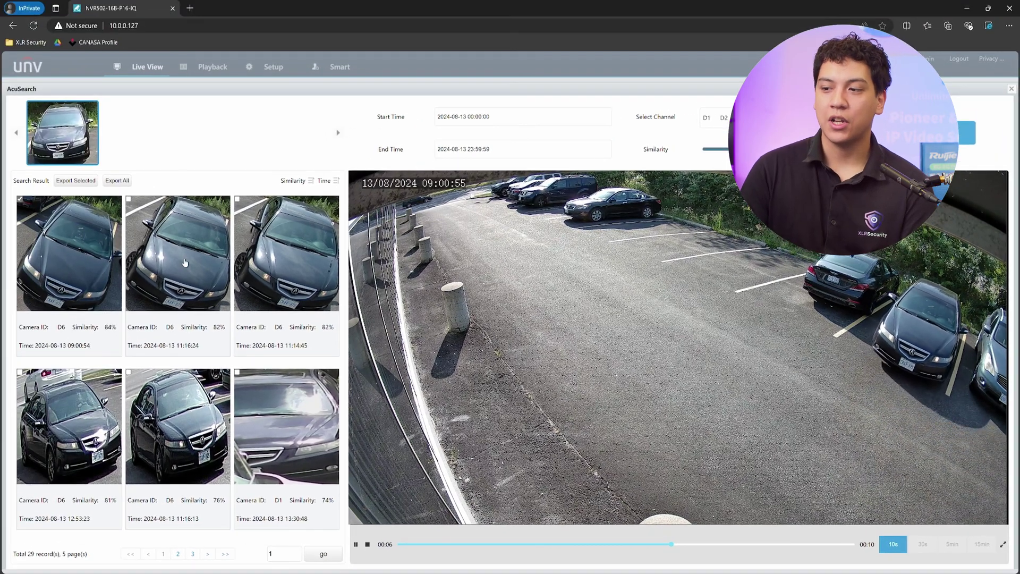
Step: Play the second sedan match, from camera D6 at 11:16:24
{"action": "left_click", "coordinate": [201, 214]}
{"action": "left_click", "coordinate": [356, 546]}
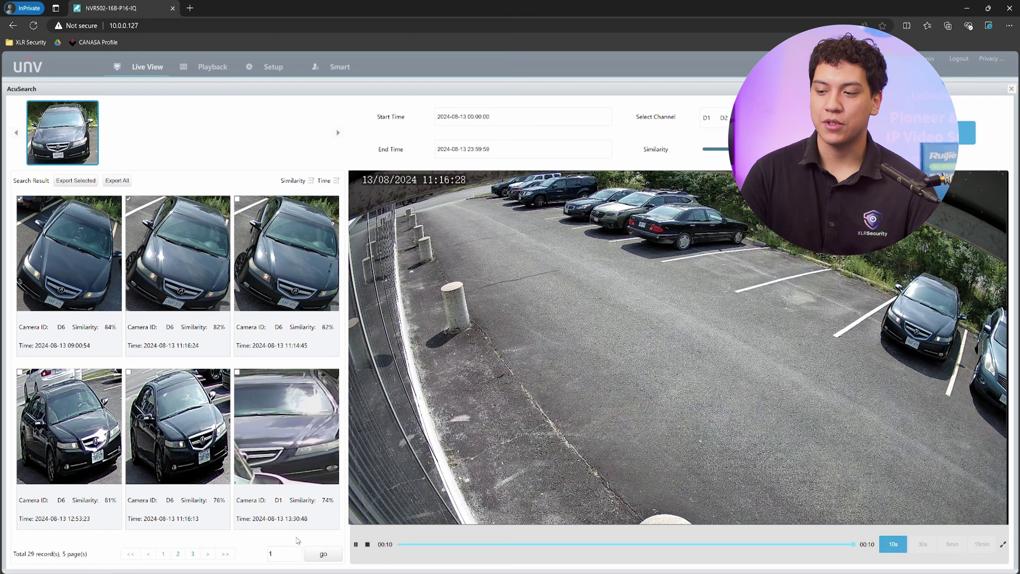
Step: Page through the sedan matches: pages 2, 3, 1 and the last page, playing clips
{"action": "left_click", "coordinate": [208, 554]}
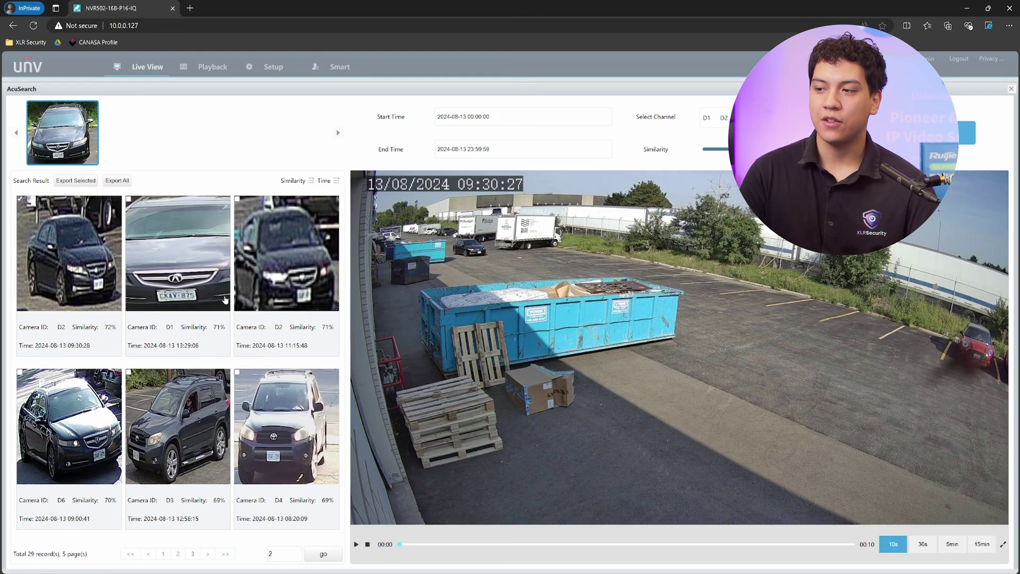
{"action": "left_click", "coordinate": [357, 546]}
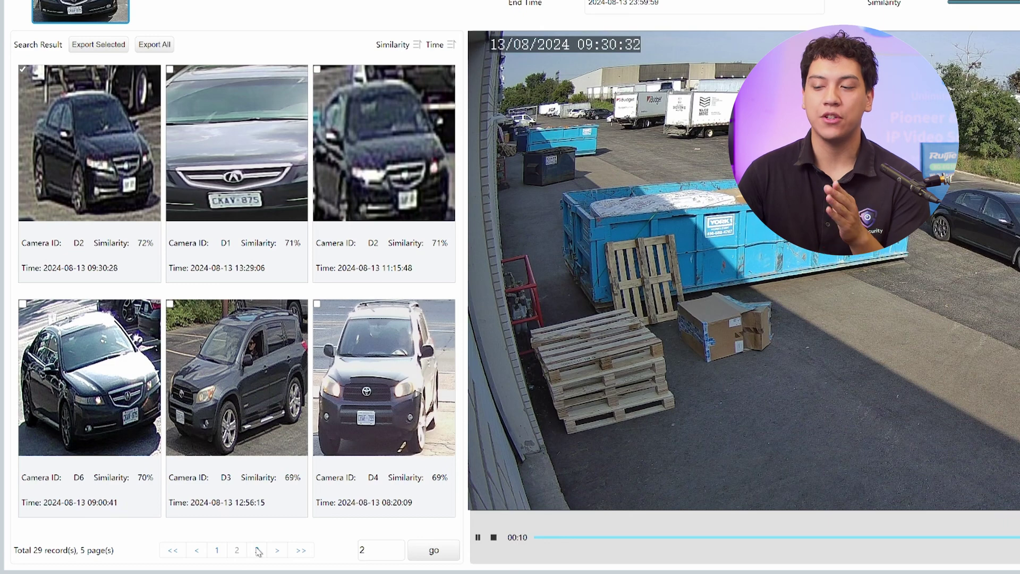
{"action": "left_click", "coordinate": [257, 550]}
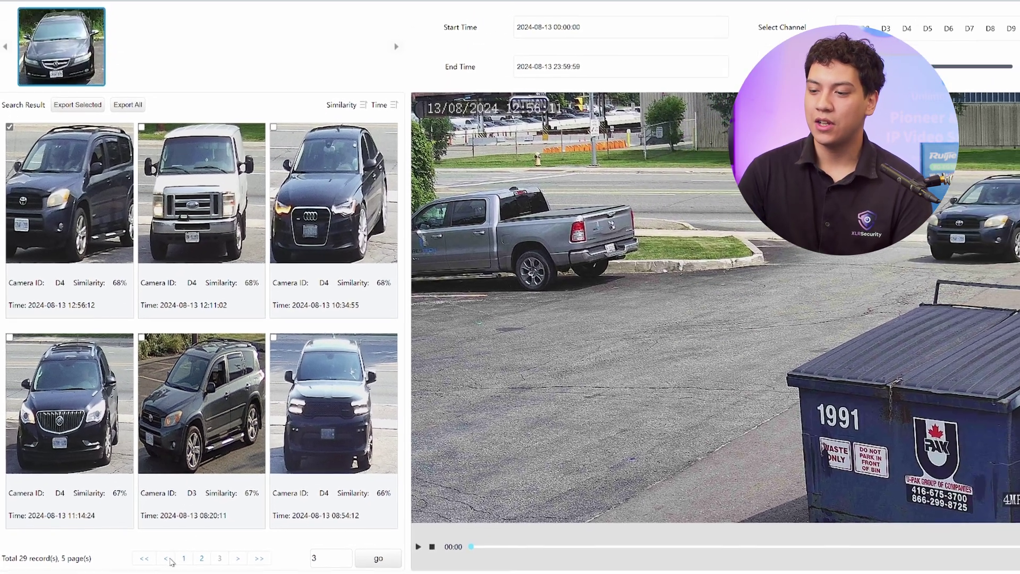
{"action": "left_click", "coordinate": [144, 558]}
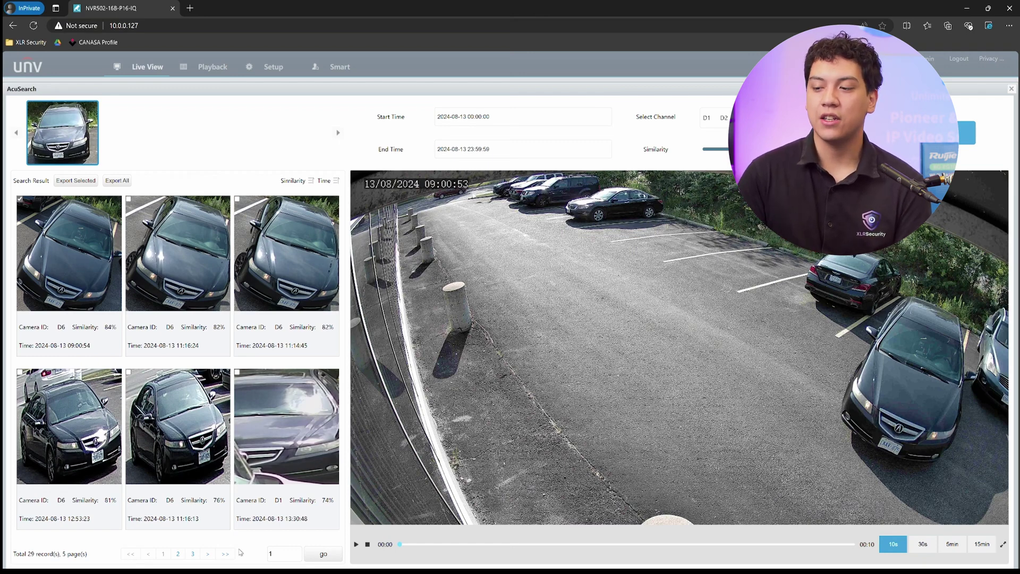
{"action": "left_click", "coordinate": [222, 557]}
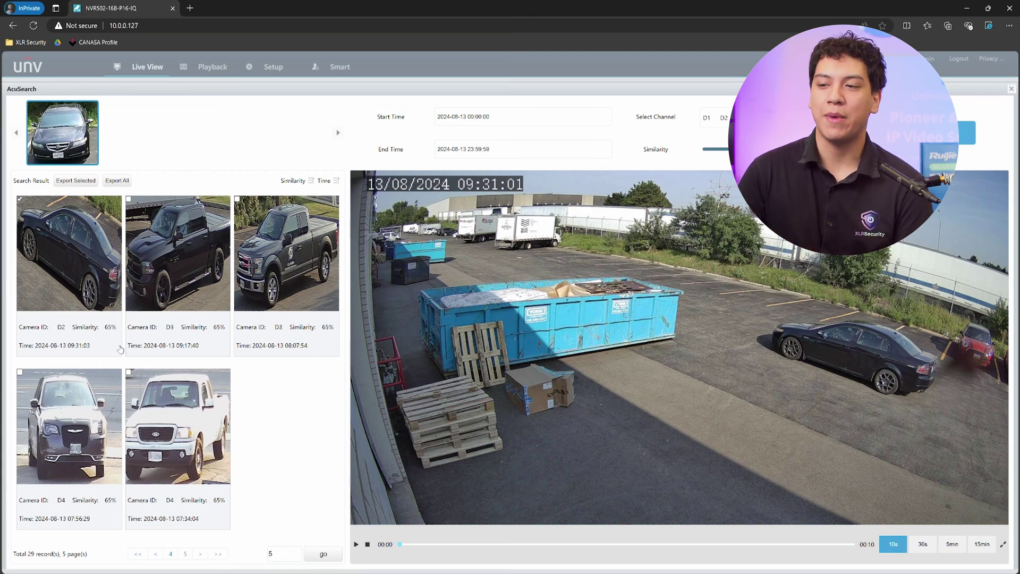
{"action": "left_click", "coordinate": [356, 545]}
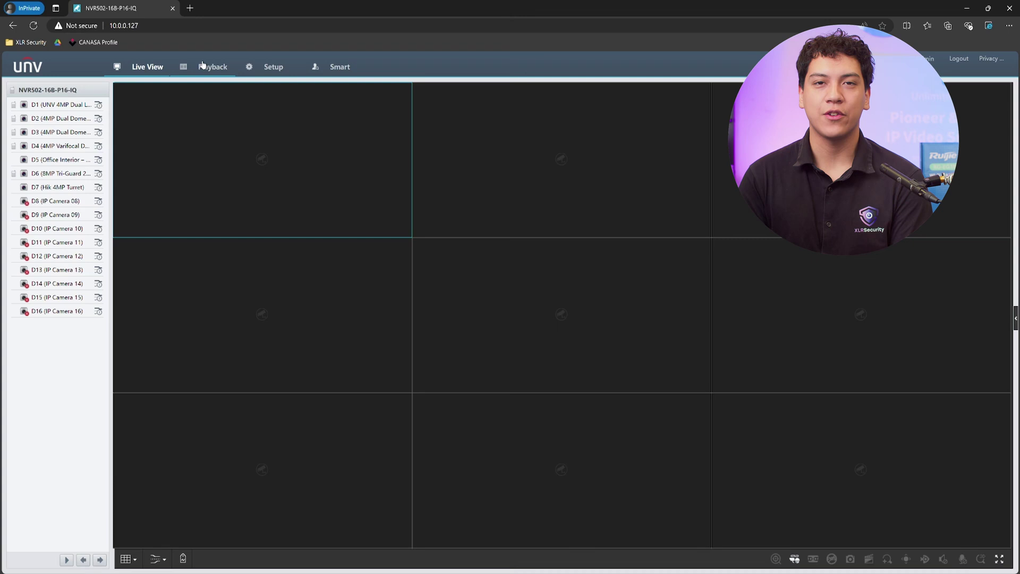
Step: Play D1's recording and pause it at 09:17:52 with the tan-jacketed person crossing
{"action": "left_click", "coordinate": [206, 70]}
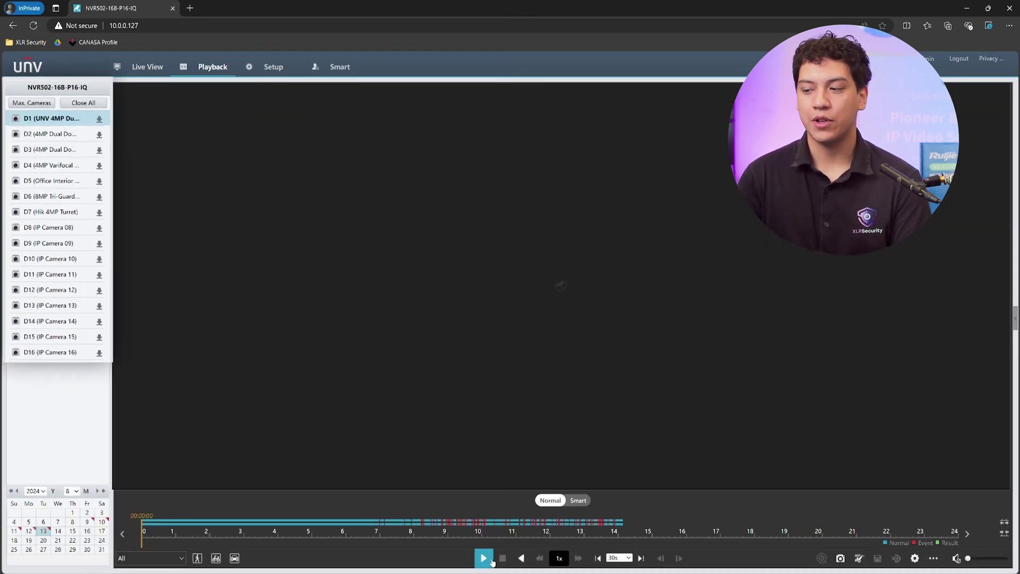
{"action": "left_click", "coordinate": [482, 559]}
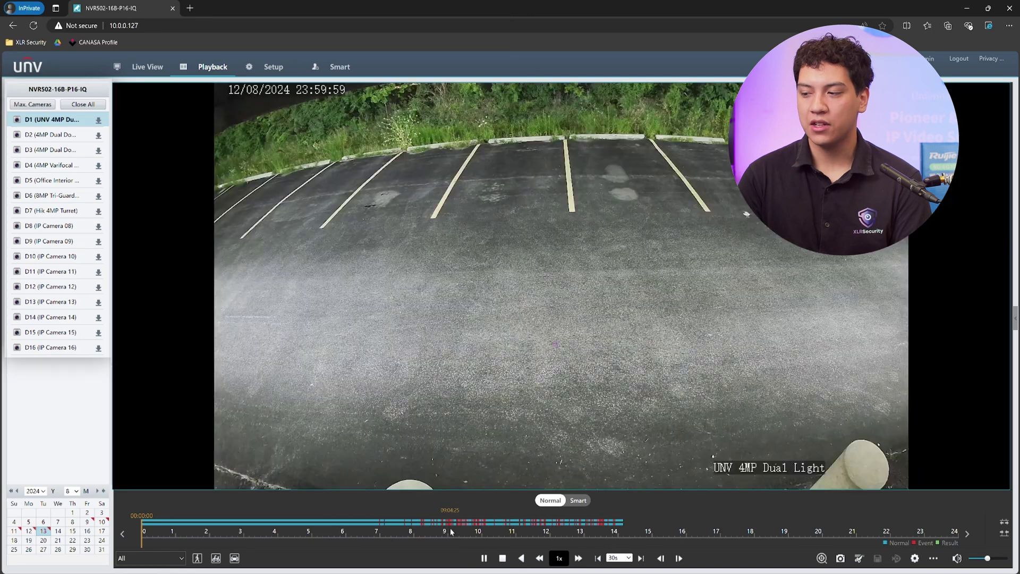
{"action": "left_click", "coordinate": [457, 529]}
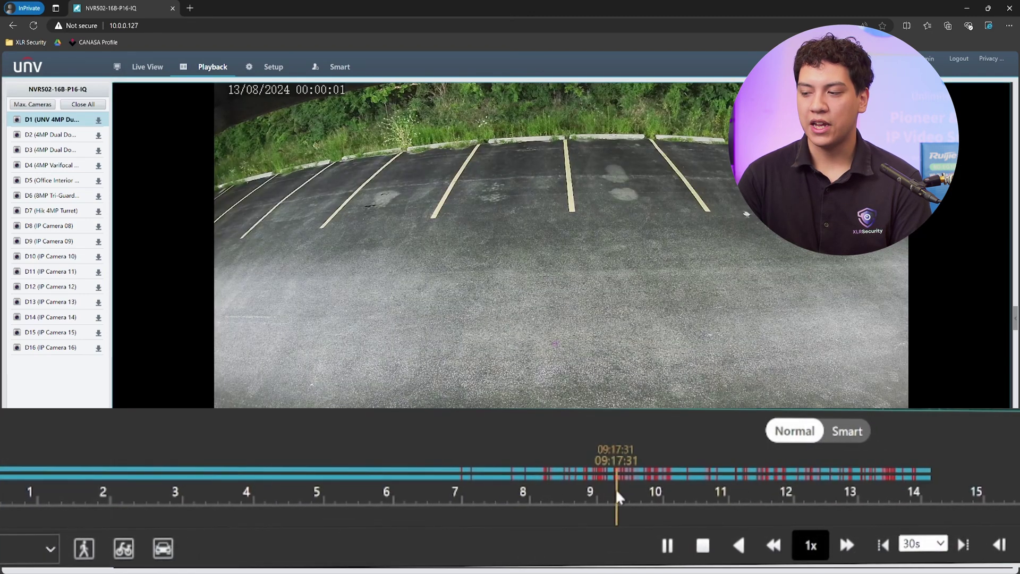
{"action": "scroll", "coordinate": [458, 526], "scroll_direction": "up", "scroll_amount": 2}
{"action": "scroll", "coordinate": [457, 499], "scroll_direction": "up", "scroll_amount": 3}
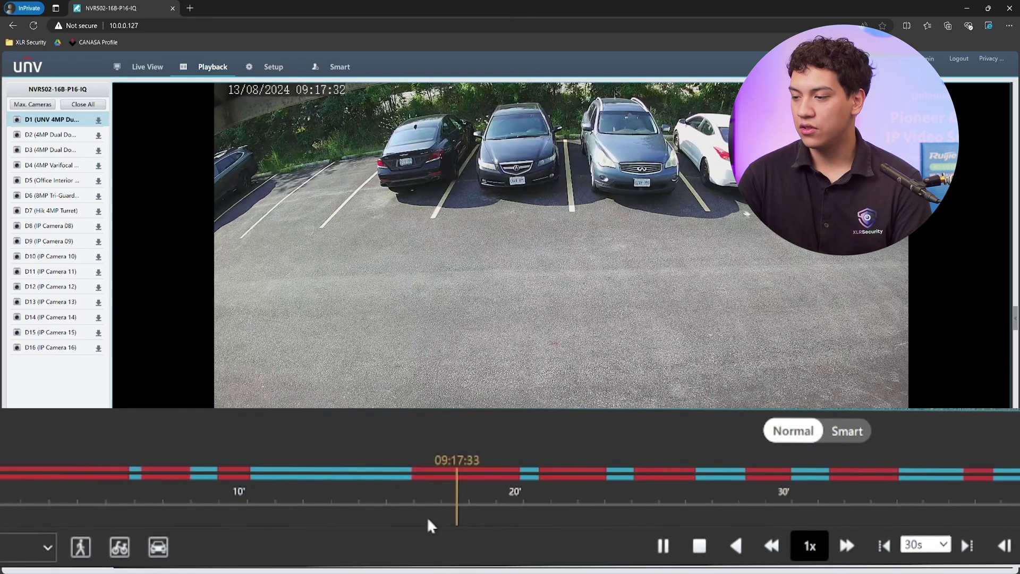
{"action": "left_click", "coordinate": [458, 483]}
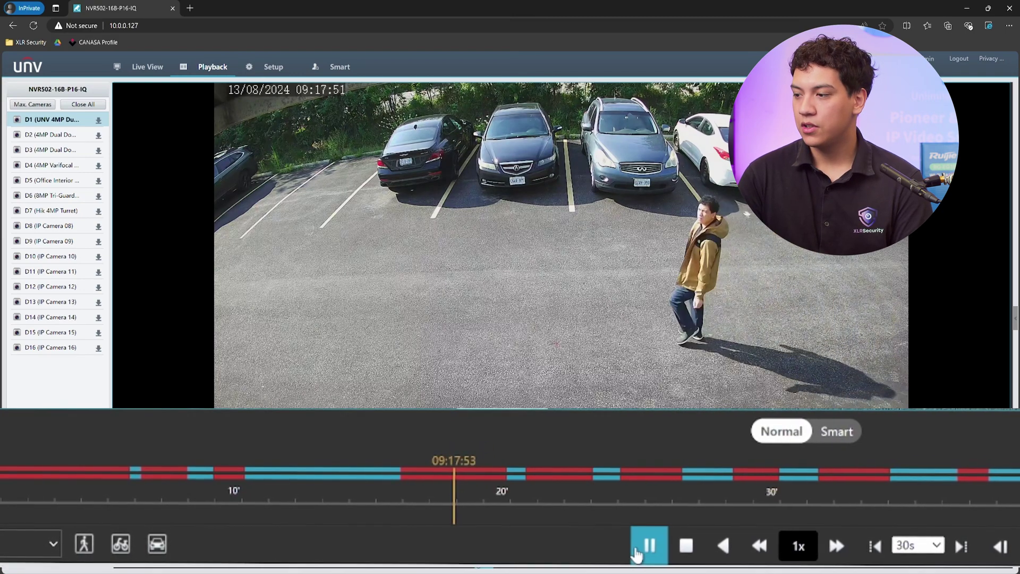
{"action": "left_click", "coordinate": [653, 546]}
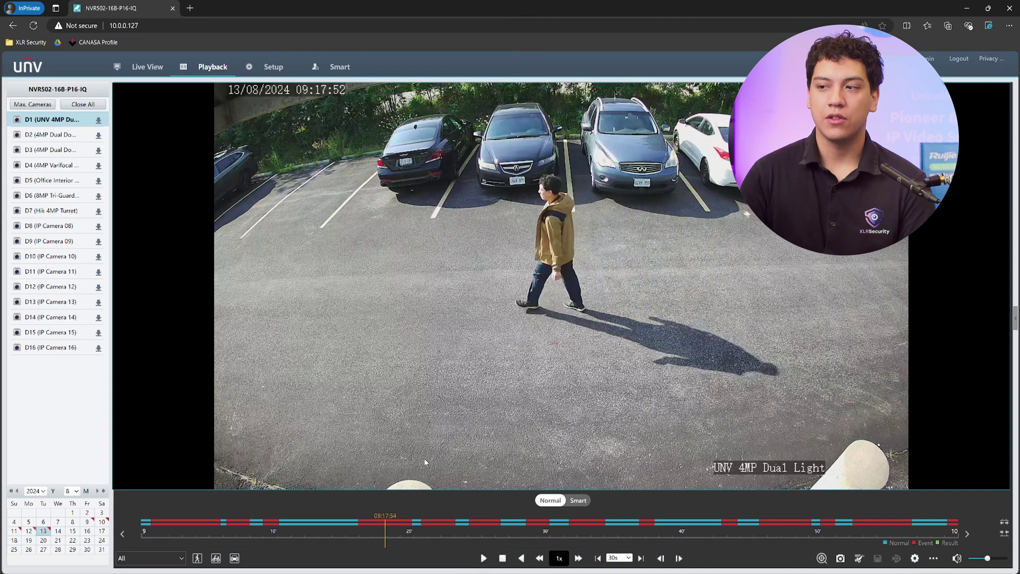
Step: Box the tan-jacketed person in an AcuSearch, returning 16 matches led by 79% D6
{"action": "left_click", "coordinate": [821, 560]}
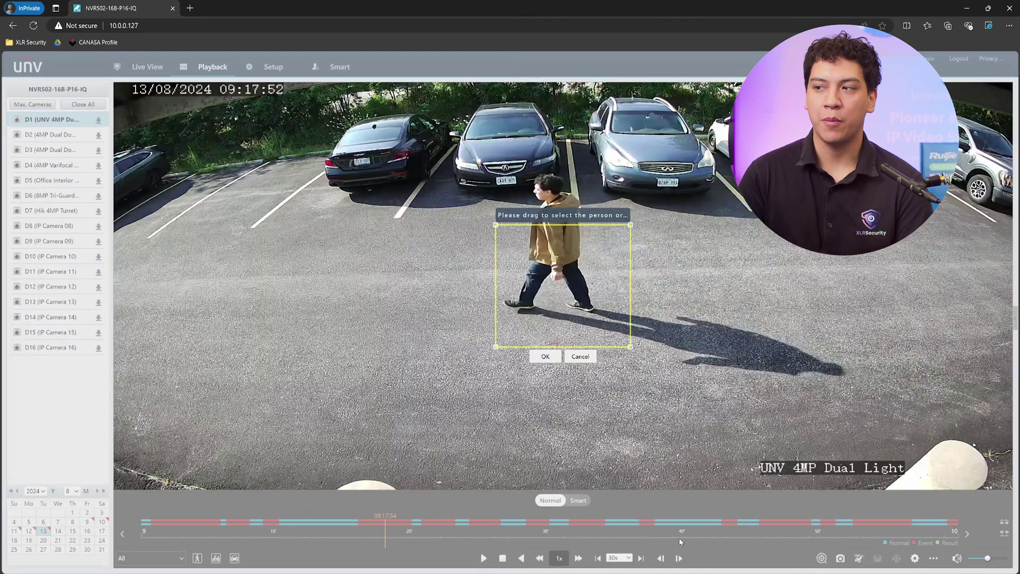
{"action": "left_click_drag", "start_coordinate": [500, 158], "coordinate": [604, 336]}
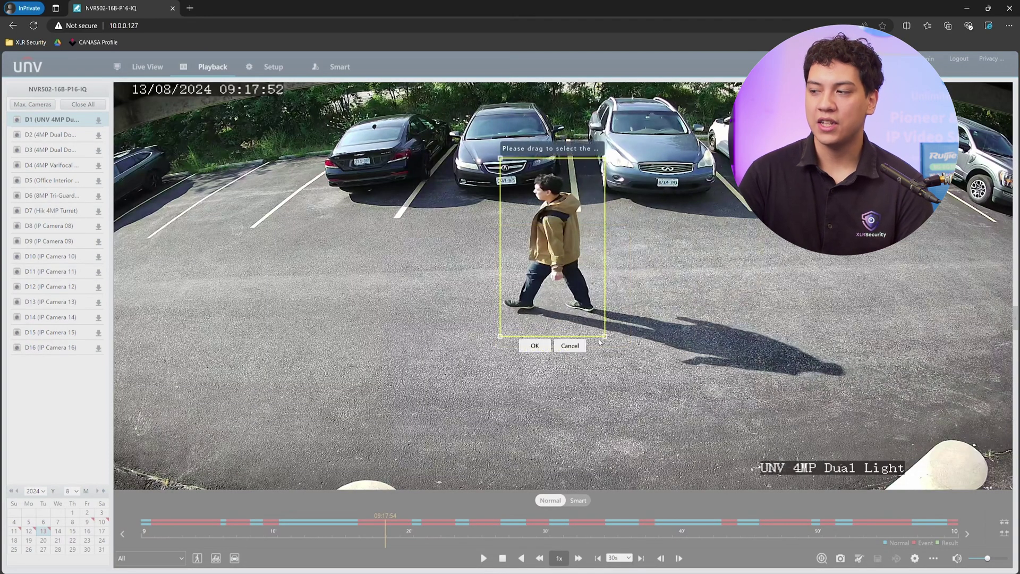
{"action": "left_click", "coordinate": [545, 348]}
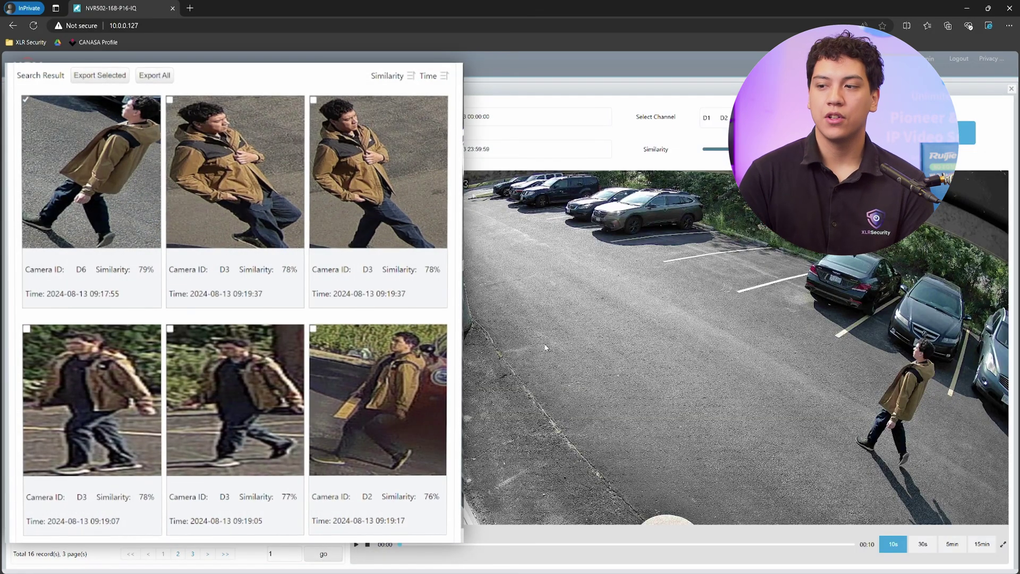
Step: Mark and play the second and third person matches, then go to results page 2
{"action": "left_click", "coordinate": [242, 195]}
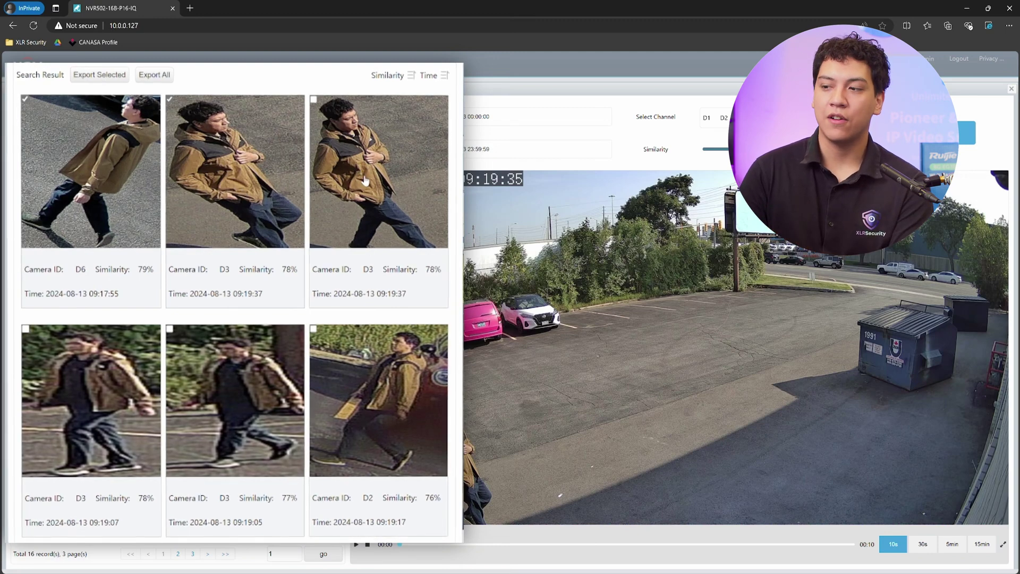
{"action": "left_click", "coordinate": [366, 194]}
{"action": "left_click", "coordinate": [134, 160]}
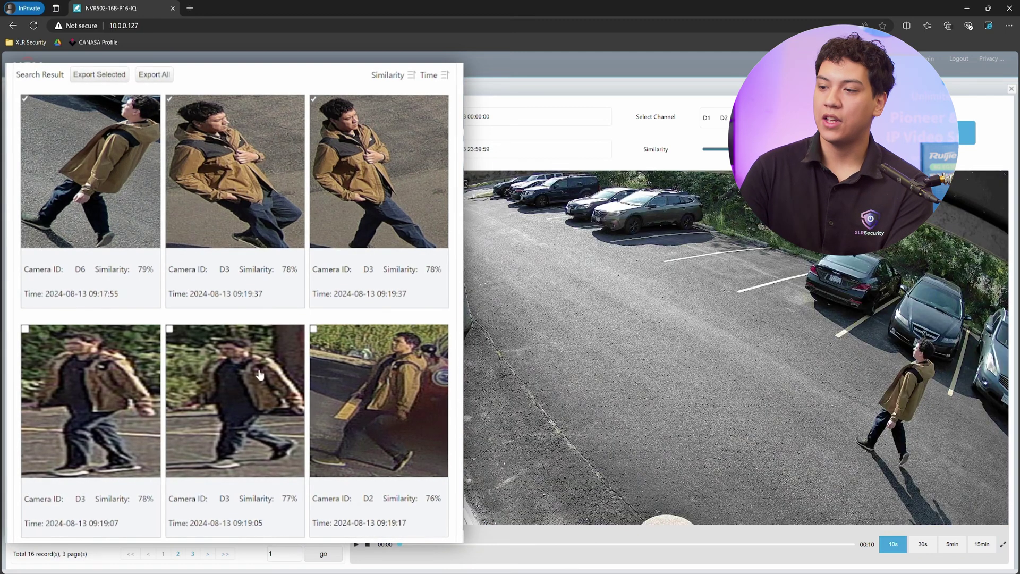
{"action": "left_click", "coordinate": [178, 554]}
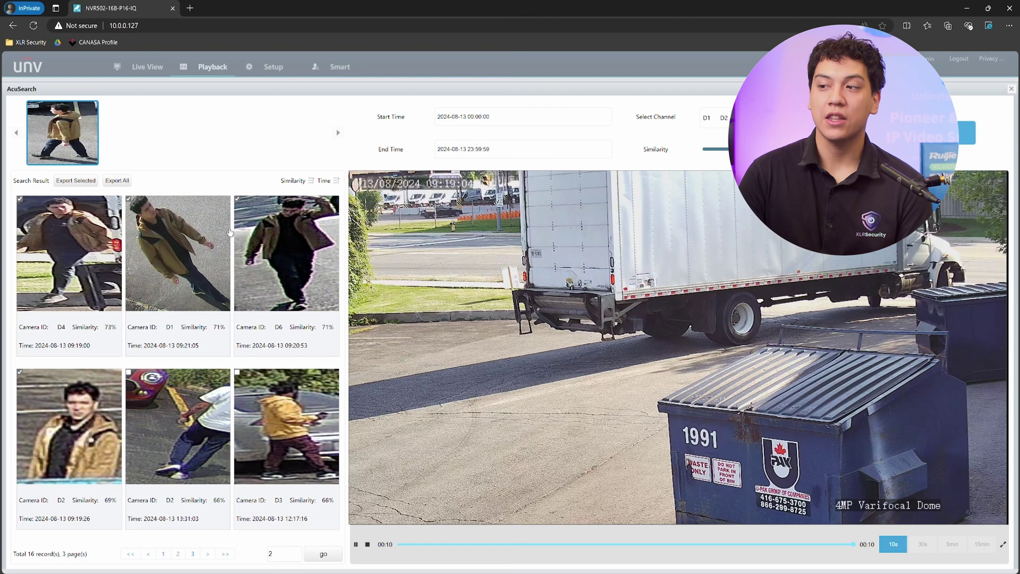
Step: Abandon a marked-results export with video, then open export settings for all results
{"action": "left_click", "coordinate": [81, 181]}
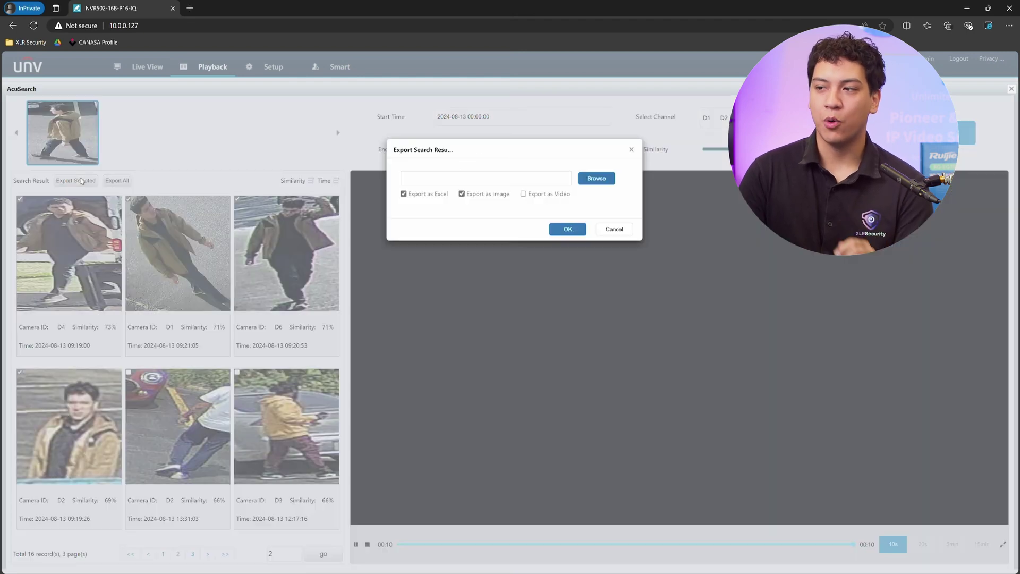
{"action": "left_click", "coordinate": [523, 194]}
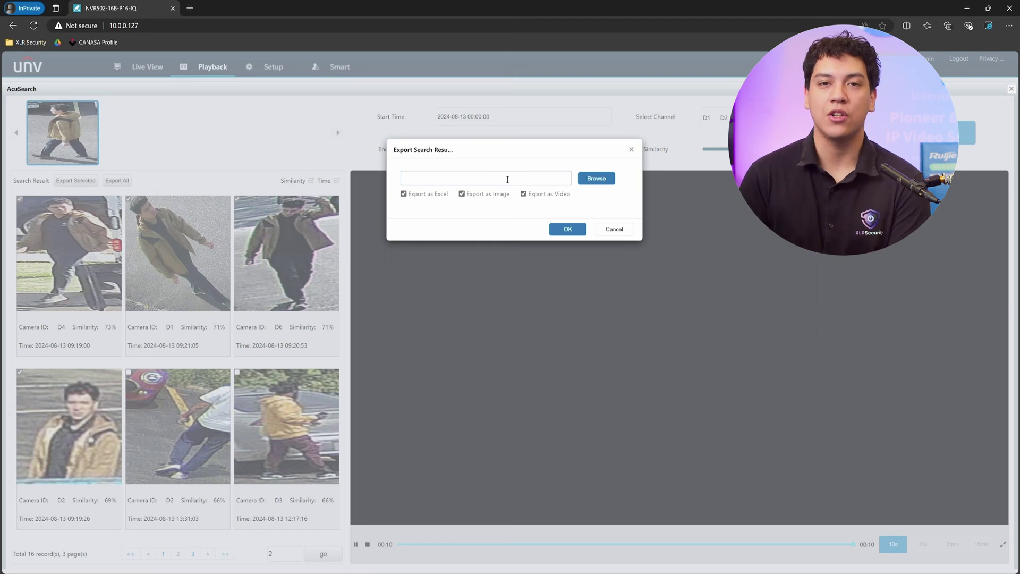
{"action": "left_click", "coordinate": [614, 229]}
{"action": "left_click", "coordinate": [121, 183]}
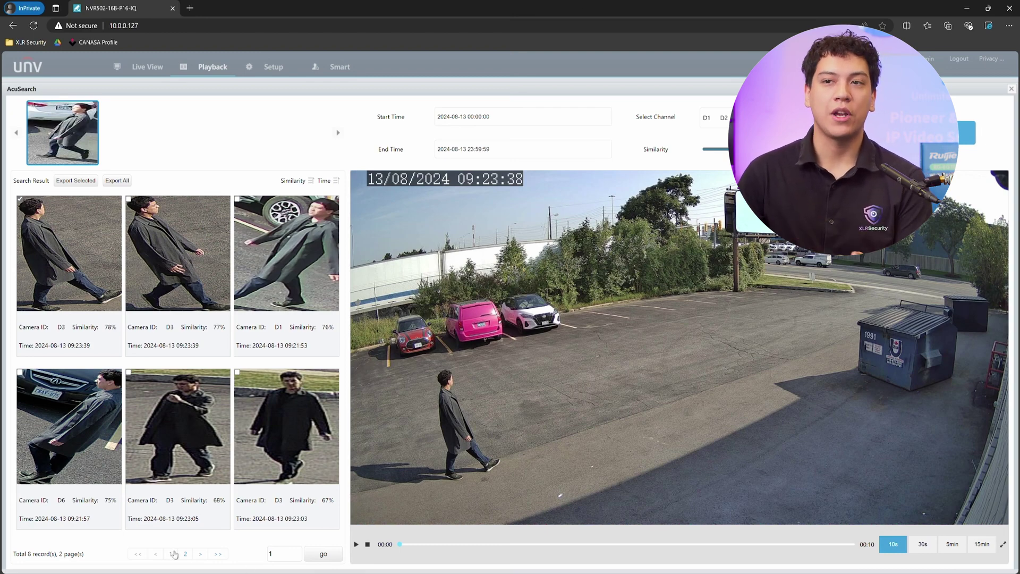
Step: Mark the D3 68% and D6 75% matches, then replay the D3 clip
{"action": "left_click", "coordinate": [178, 425]}
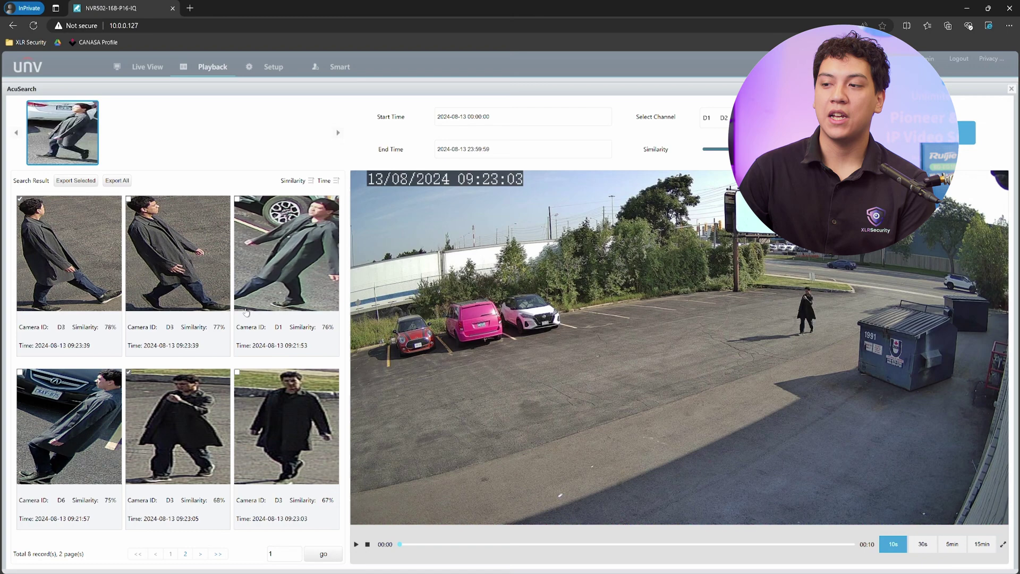
{"action": "left_click", "coordinate": [89, 478]}
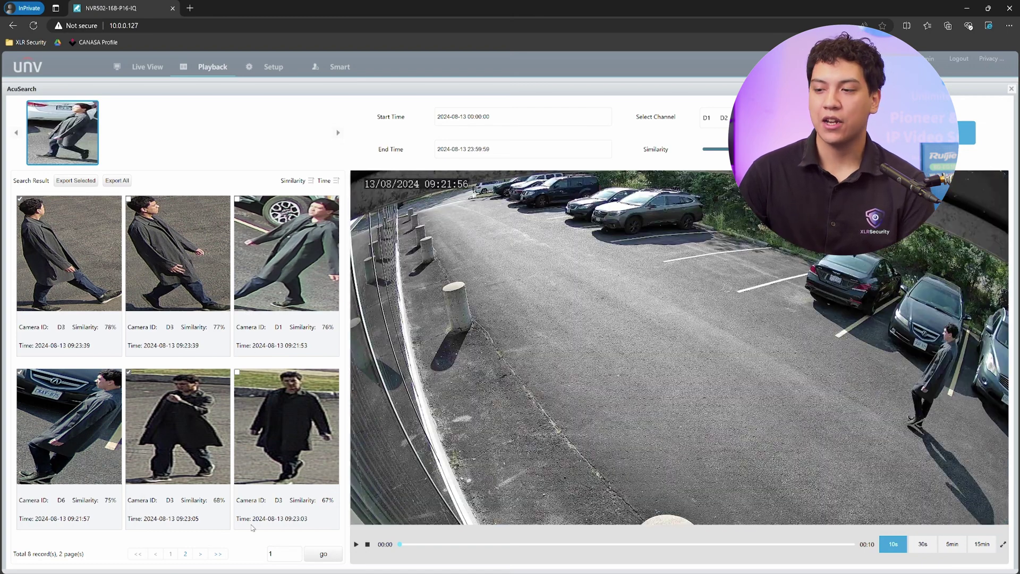
{"action": "left_click", "coordinate": [161, 445]}
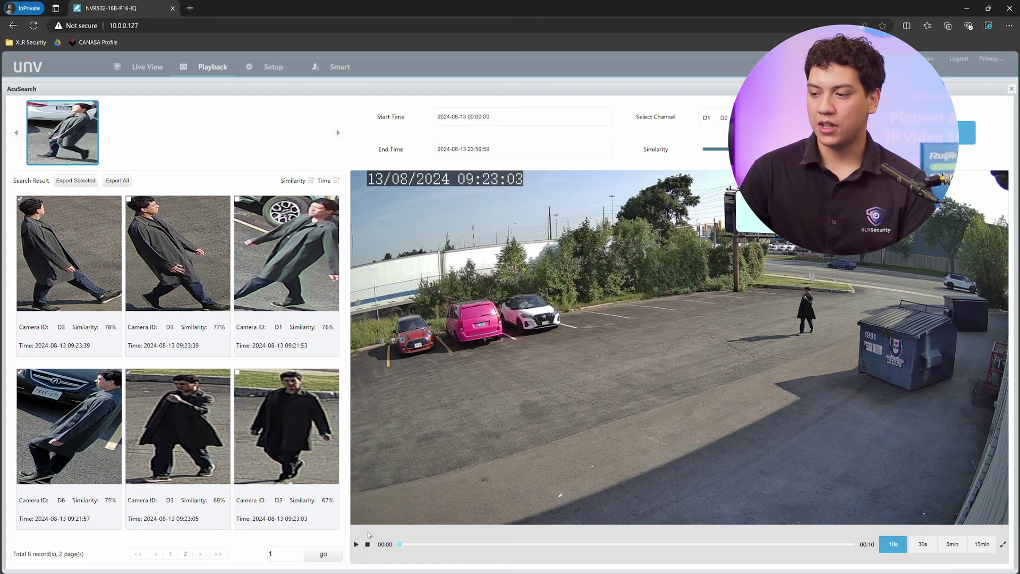